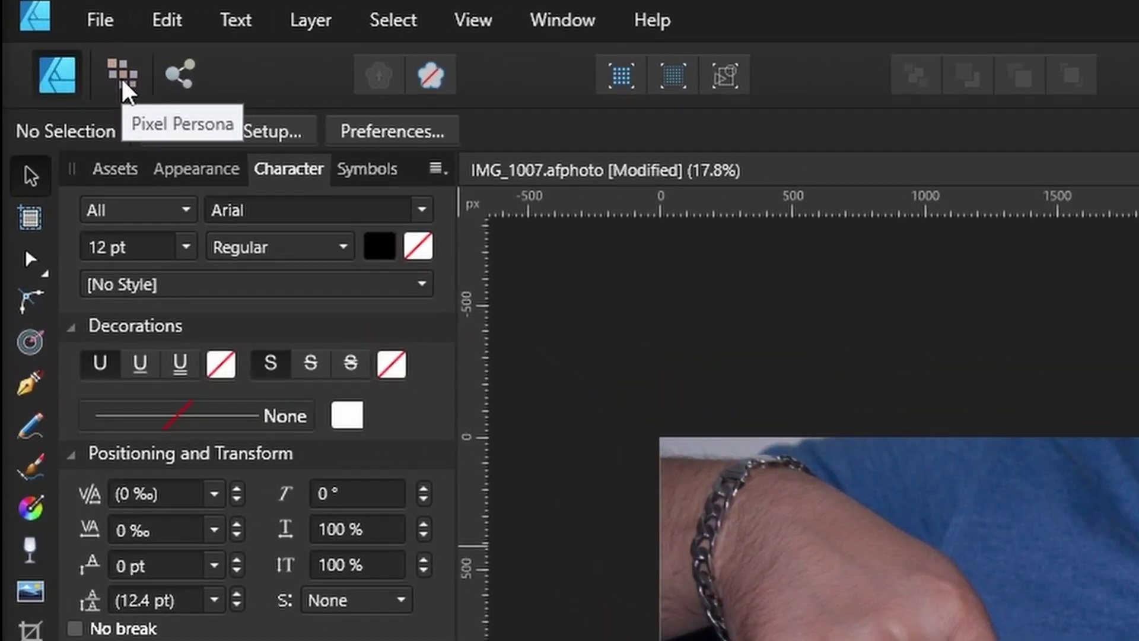
In Pixel Persona, paint a Selection Brush selection over the shirt's chest below the pointing fingers
{"action": "left_click", "coordinate": [122, 79]}
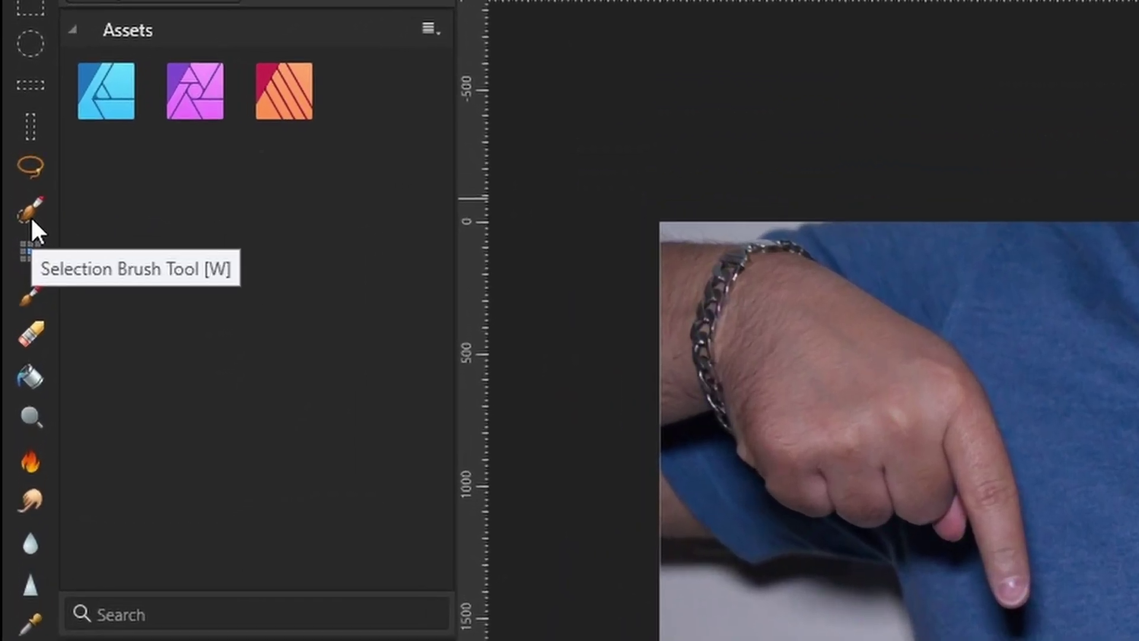
{"action": "left_click", "coordinate": [30, 213]}
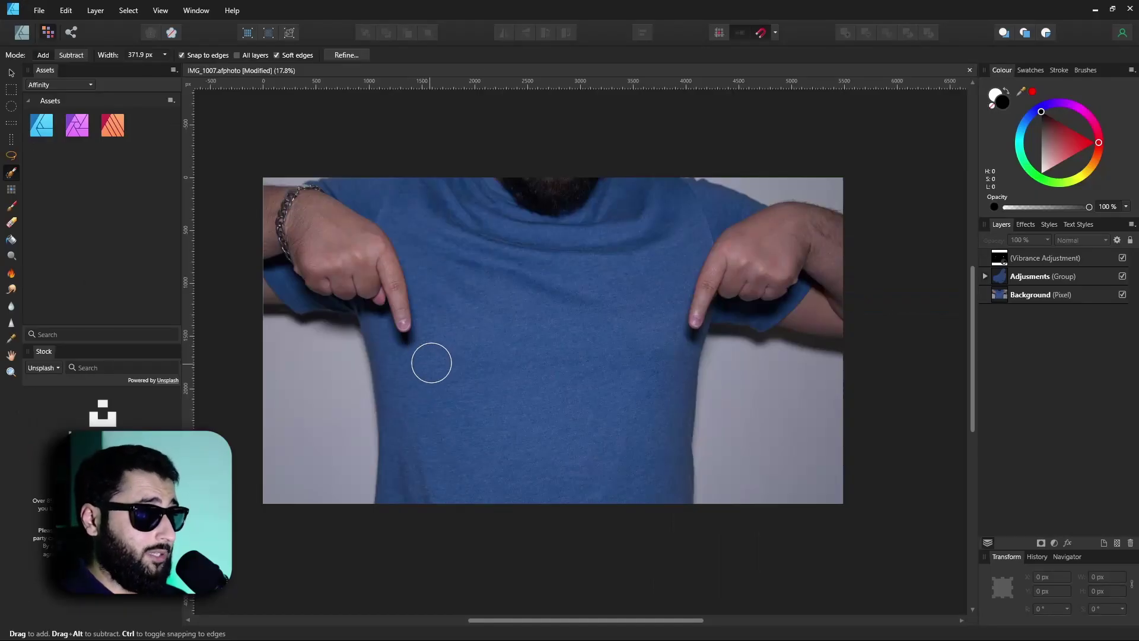
{"action": "left_click_drag", "start_coordinate": [395, 356], "coordinate": [401, 366]}
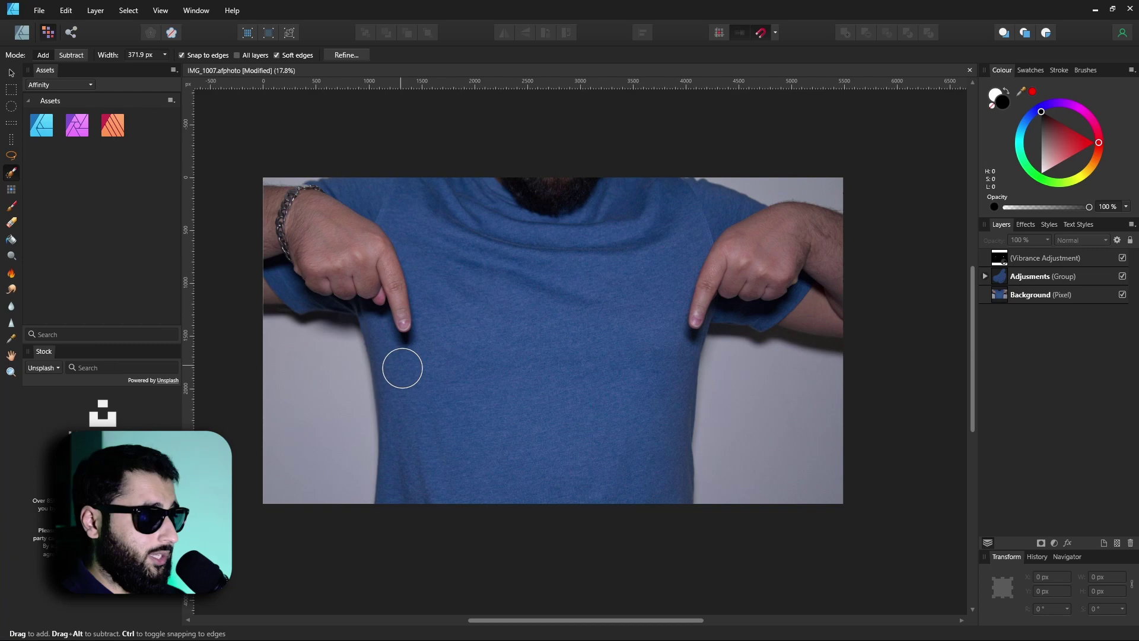
{"action": "mouse_move", "coordinate": [446, 485]}
{"action": "left_mouse_down"}
{"action": "mouse_move", "coordinate": [651, 480]}
{"action": "mouse_move", "coordinate": [668, 348]}
{"action": "mouse_move", "coordinate": [427, 300]}
{"action": "left_mouse_up"}
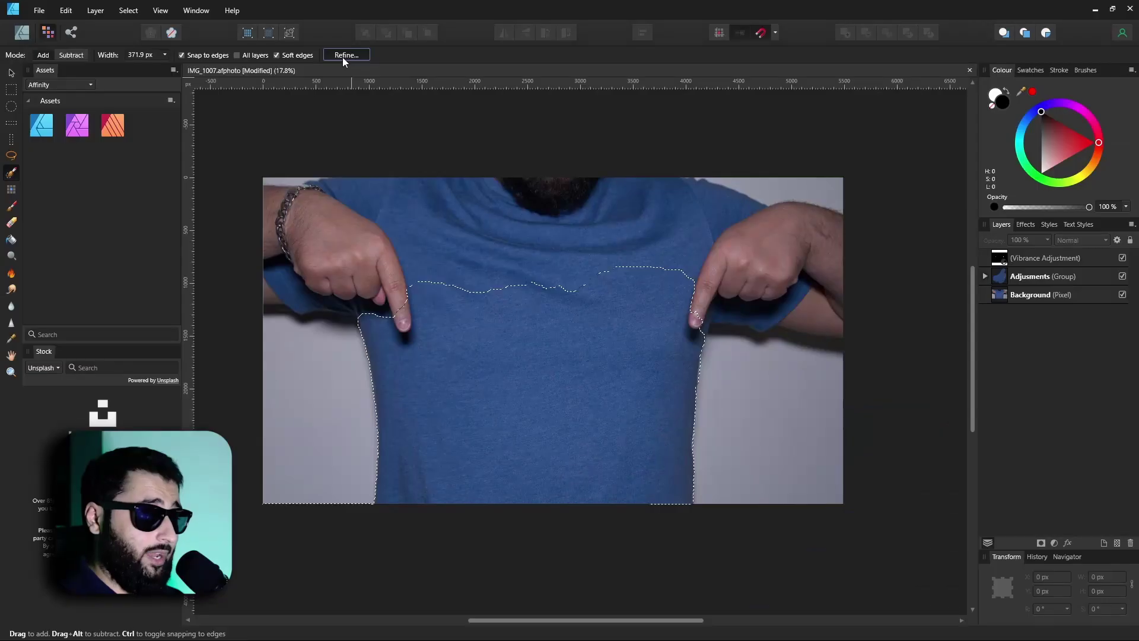
Refine the shirt's left edge, checking white matte, black matte and unmatted previews before returning to overlay
{"action": "left_click", "coordinate": [346, 56]}
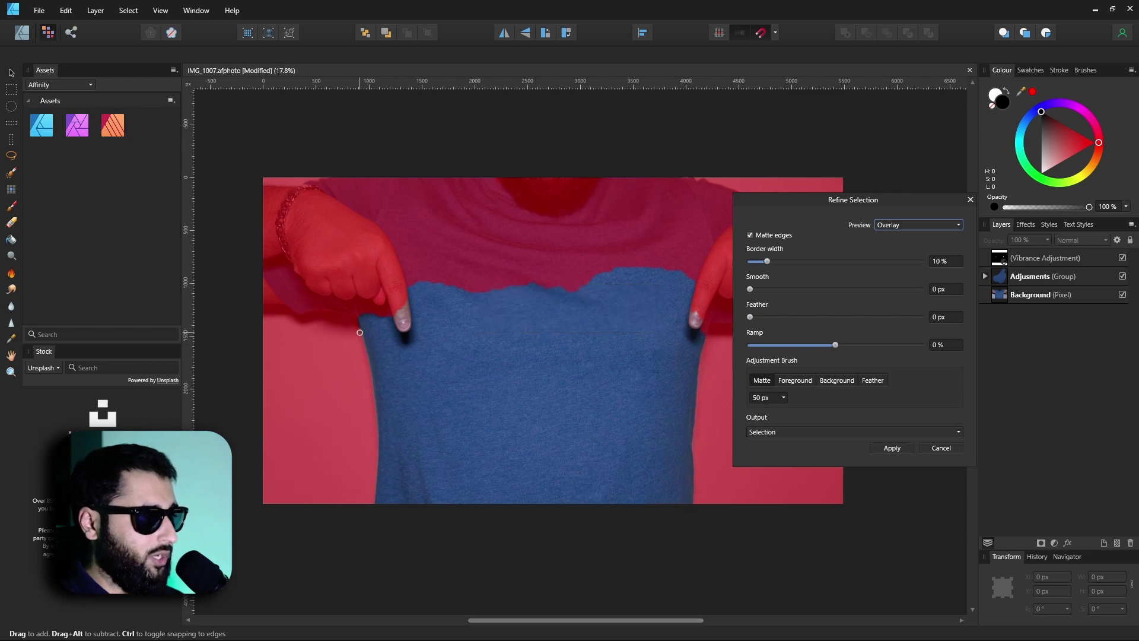
{"action": "left_click_drag", "start_coordinate": [365, 347], "coordinate": [371, 498]}
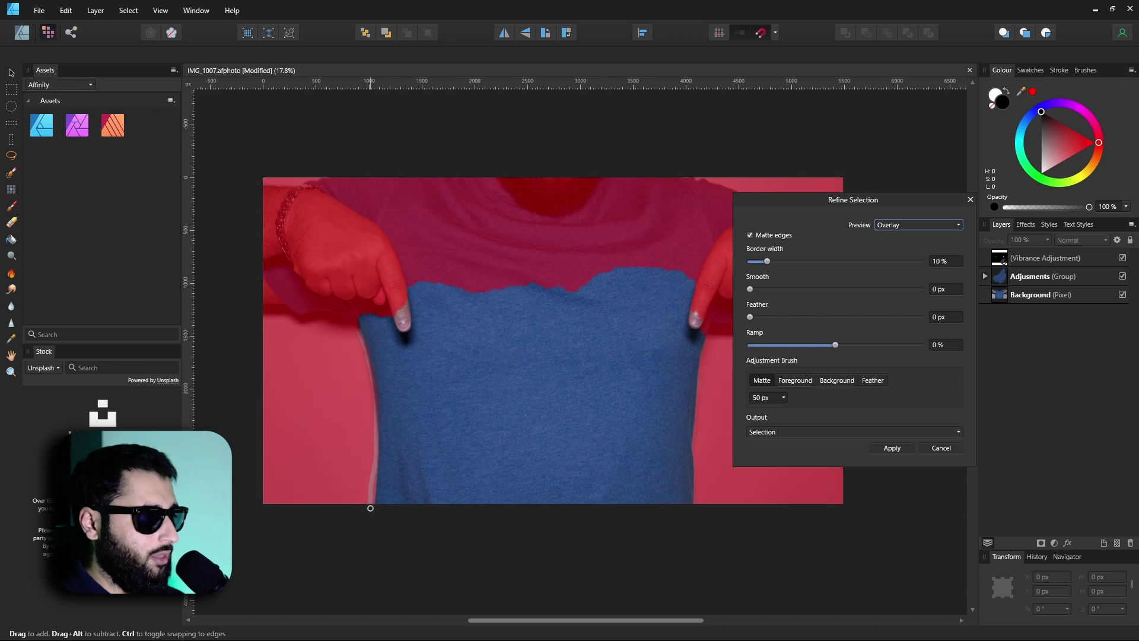
{"action": "left_click", "coordinate": [895, 227]}
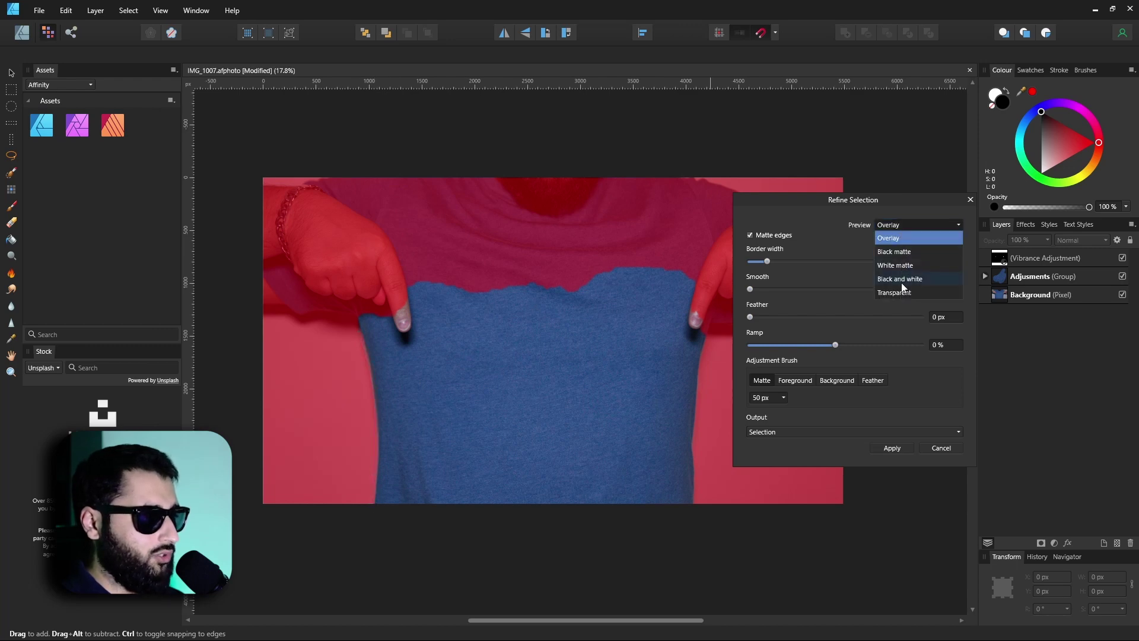
{"action": "left_click", "coordinate": [903, 265]}
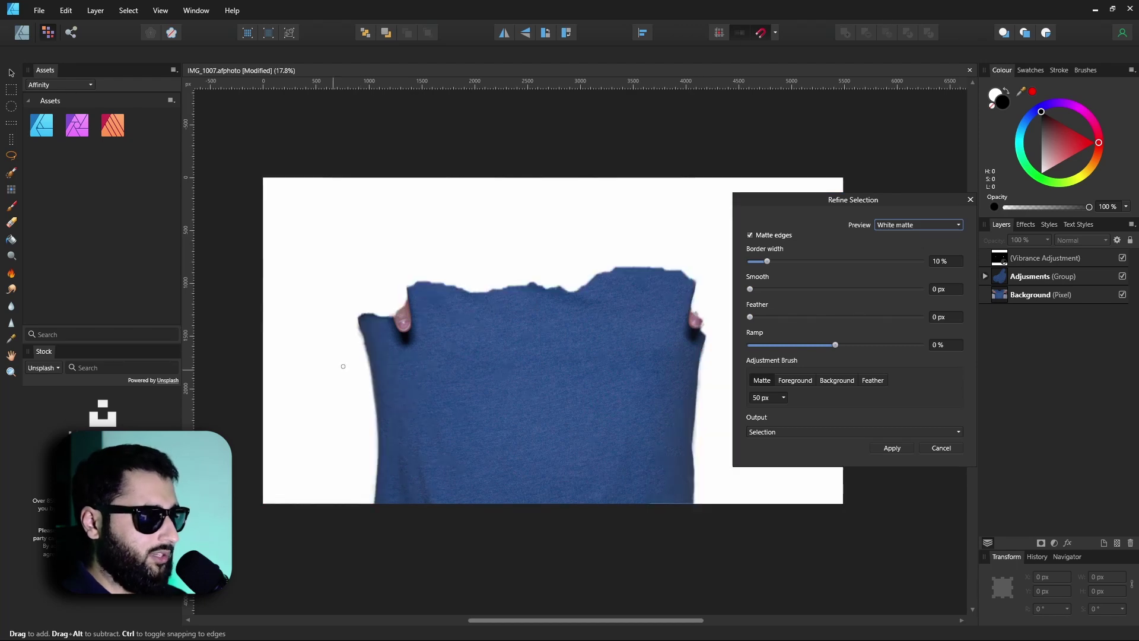
{"action": "left_click", "coordinate": [902, 226]}
{"action": "left_click", "coordinate": [894, 254]}
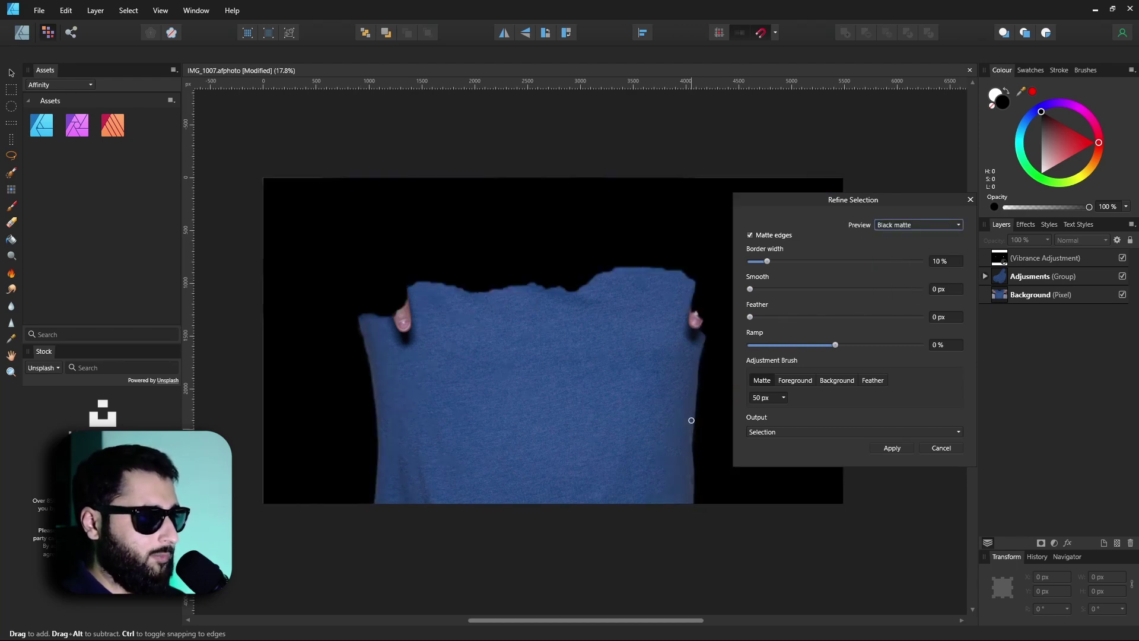
{"action": "left_click", "coordinate": [908, 225]}
{"action": "left_click", "coordinate": [909, 293]}
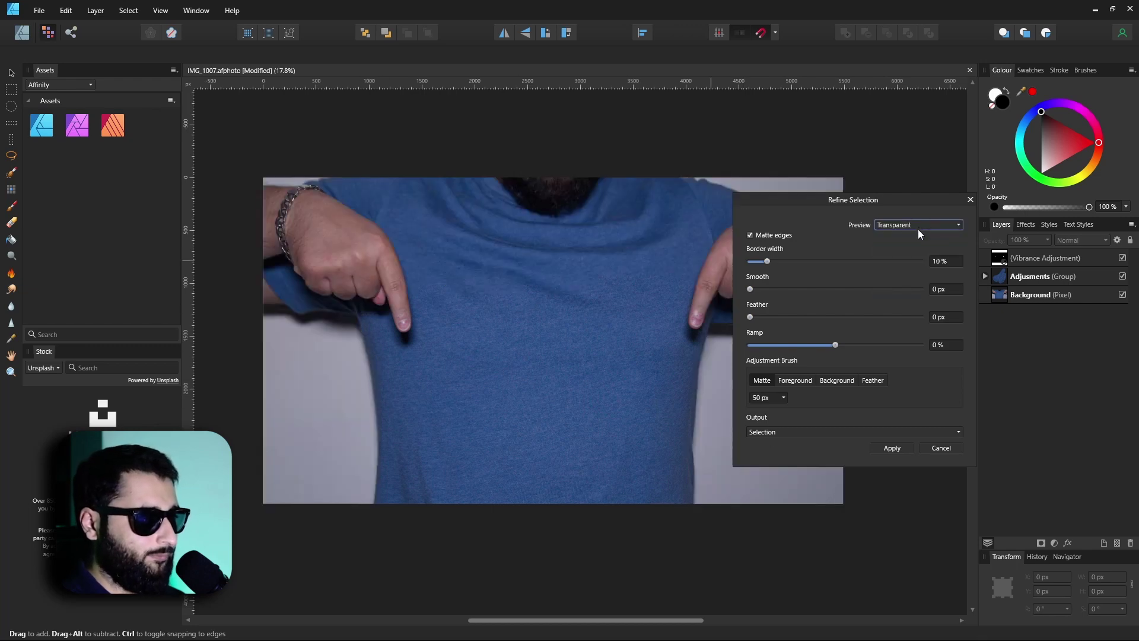
{"action": "left_click", "coordinate": [917, 229]}
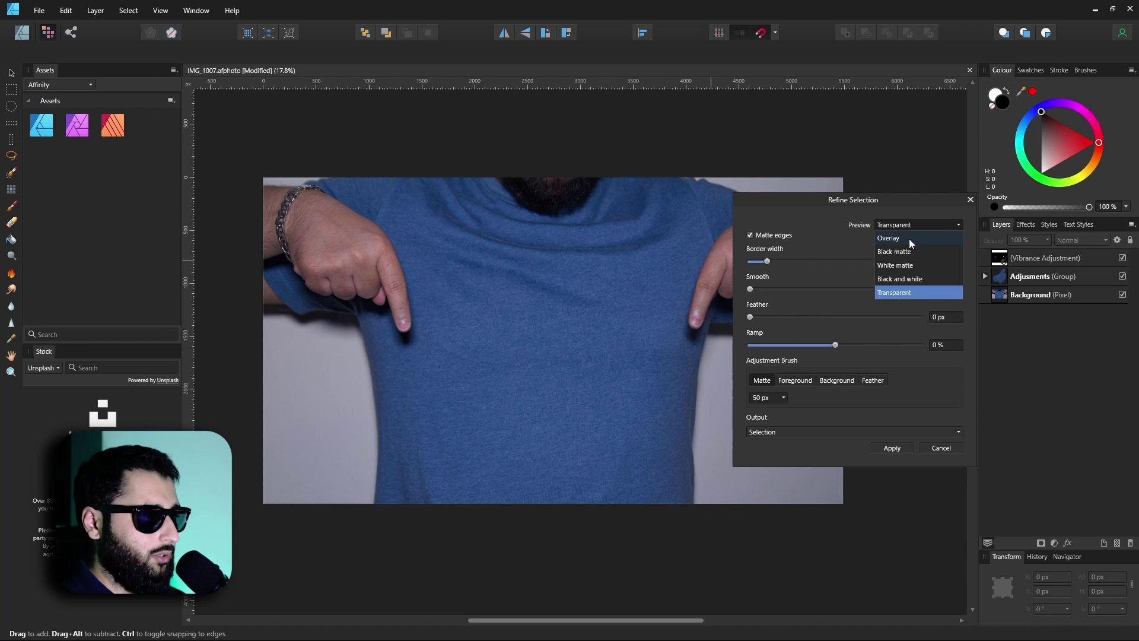
{"action": "left_click", "coordinate": [911, 243]}
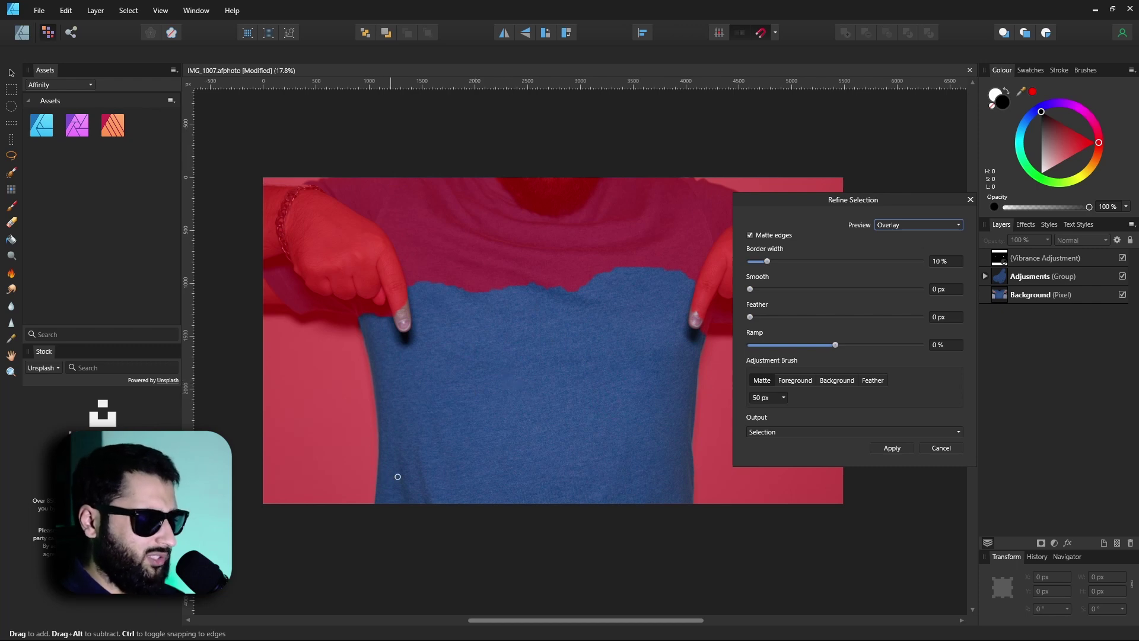
Output the refined selection as a new layer with mask
{"action": "left_click", "coordinate": [785, 432]}
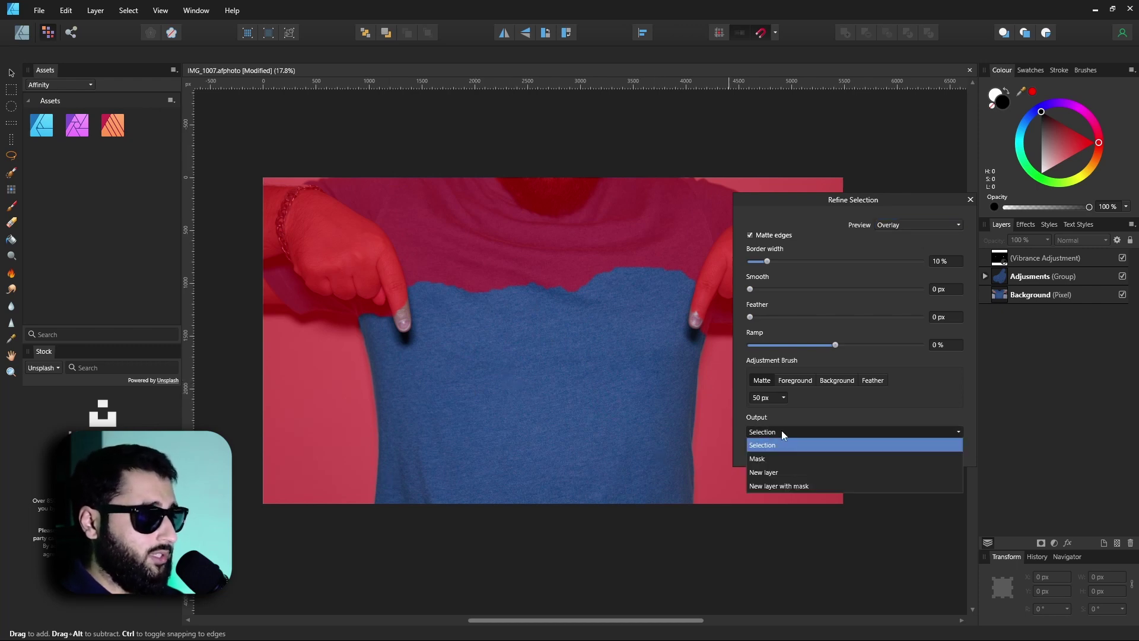
{"action": "left_click", "coordinate": [790, 486]}
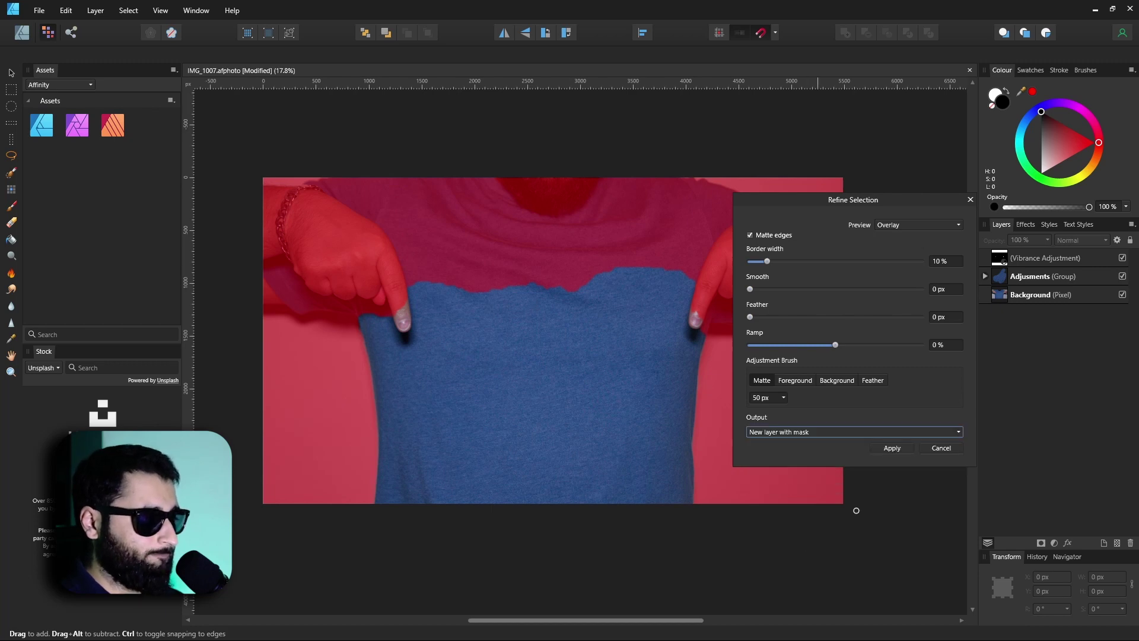
{"action": "left_click", "coordinate": [892, 449]}
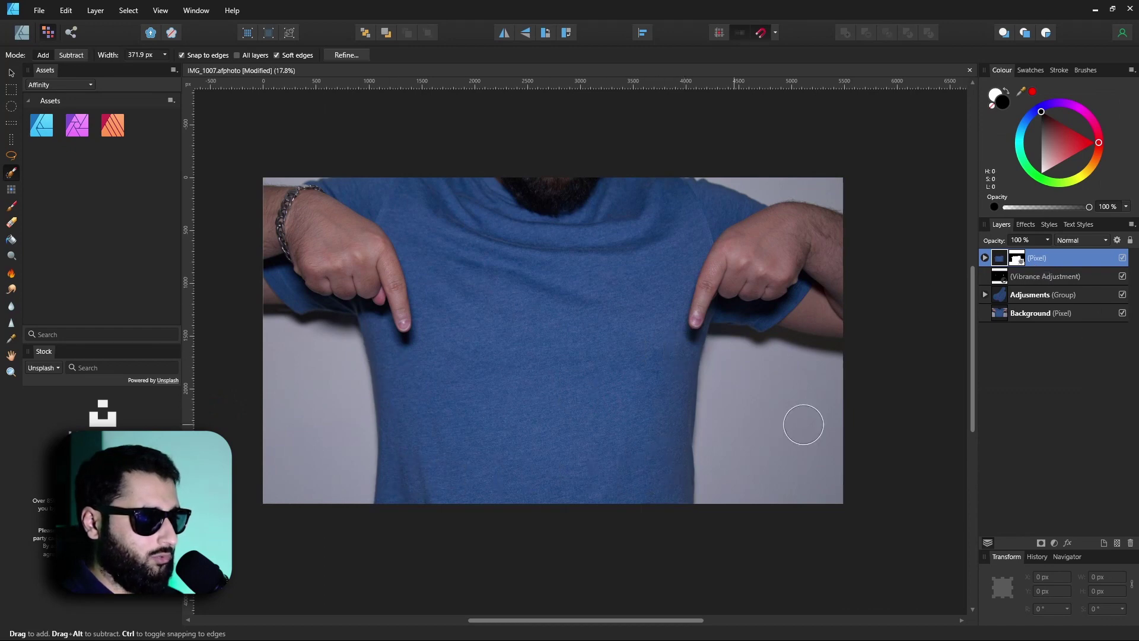
Check the cut-out by toggling Background, then move the shirt layer just above Background
{"action": "left_click", "coordinate": [1122, 314]}
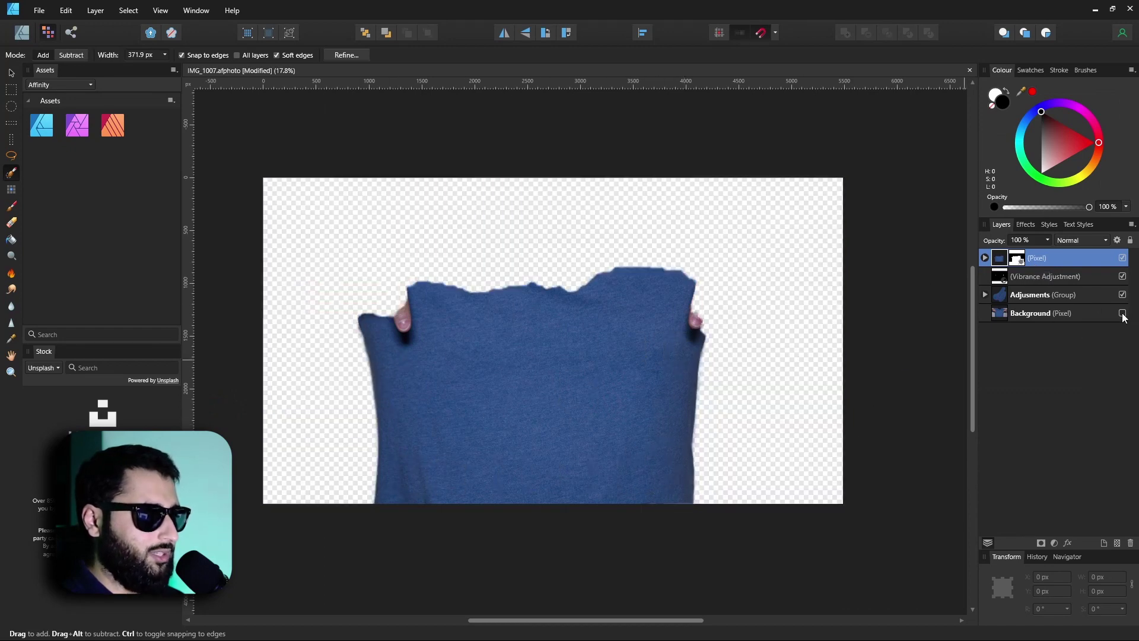
{"action": "left_click", "coordinate": [1122, 314]}
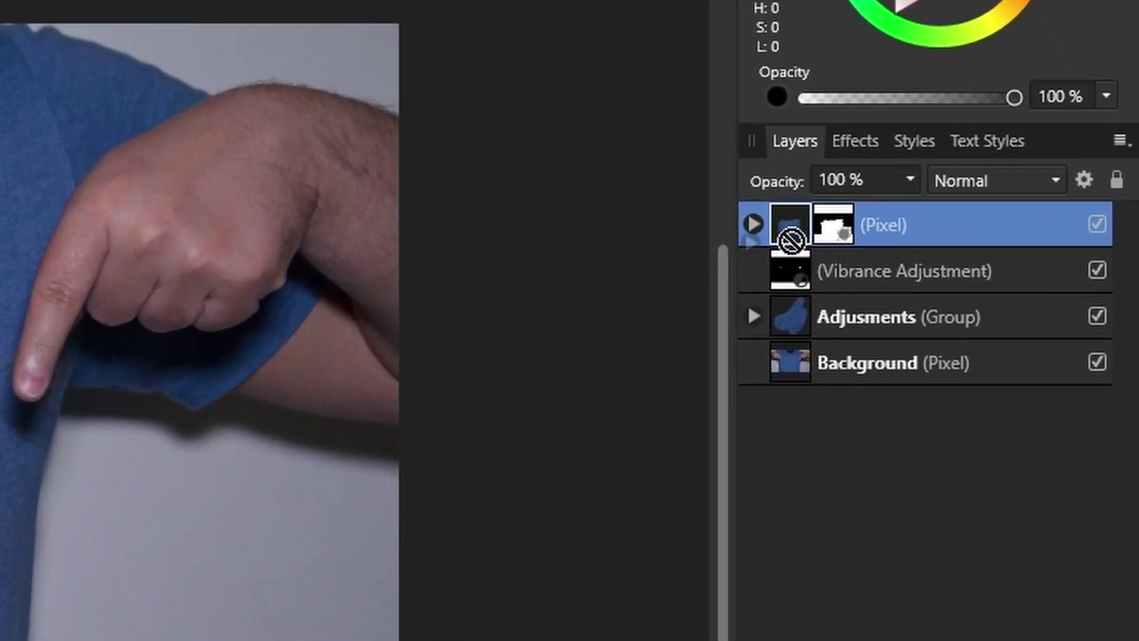
{"action": "left_click_drag", "start_coordinate": [985, 256], "coordinate": [986, 306]}
{"action": "left_click_drag", "start_coordinate": [795, 338], "coordinate": [795, 338]}
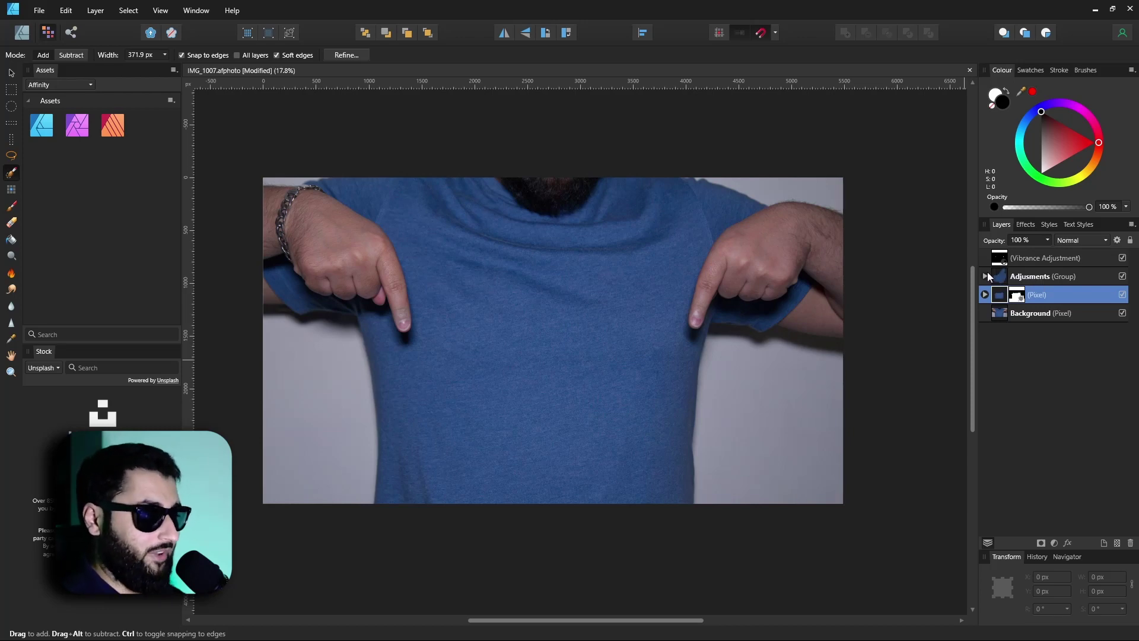
In Designer Persona, add a frame text box reading 'MAKE' across the lower shirt and resize it
{"action": "left_click", "coordinate": [24, 33]}
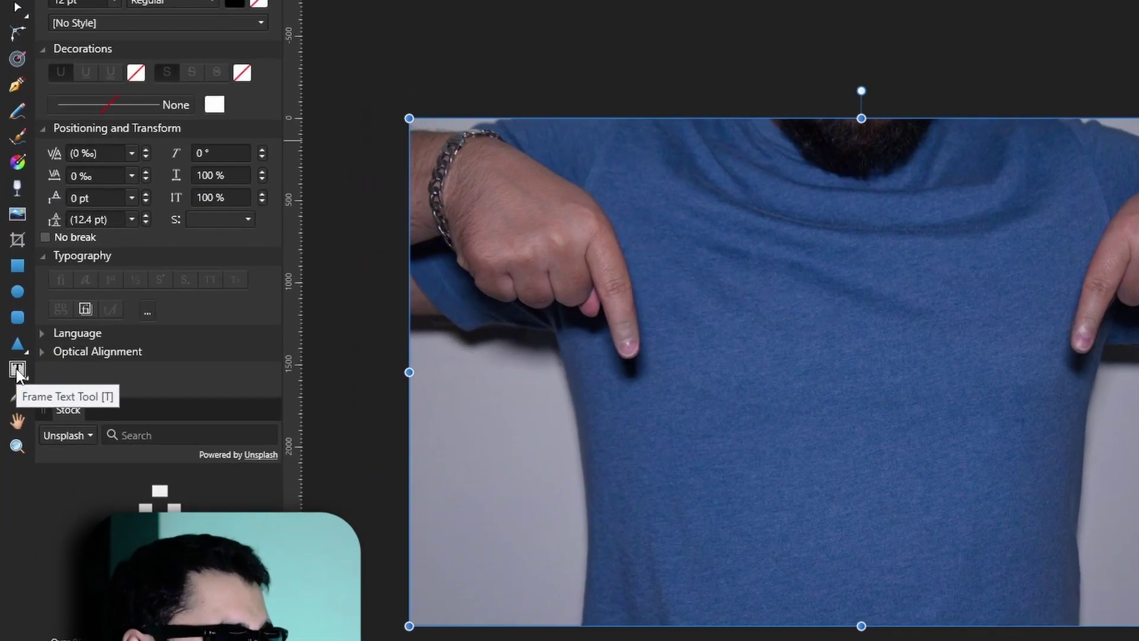
{"action": "left_click", "coordinate": [17, 370]}
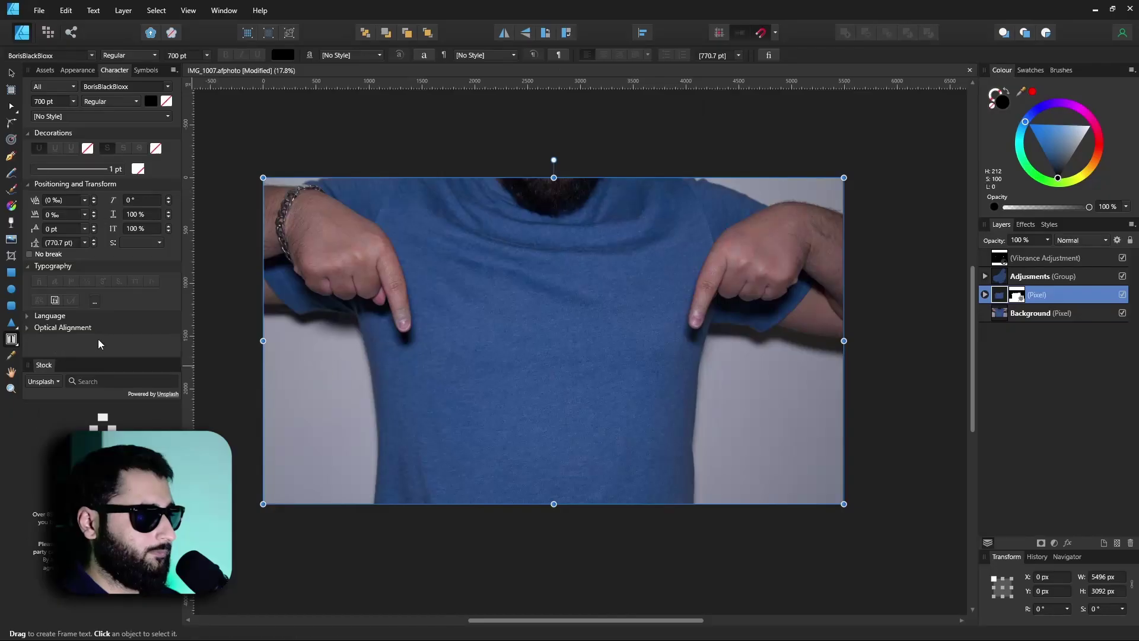
{"action": "left_click_drag", "start_coordinate": [370, 335], "coordinate": [697, 407]}
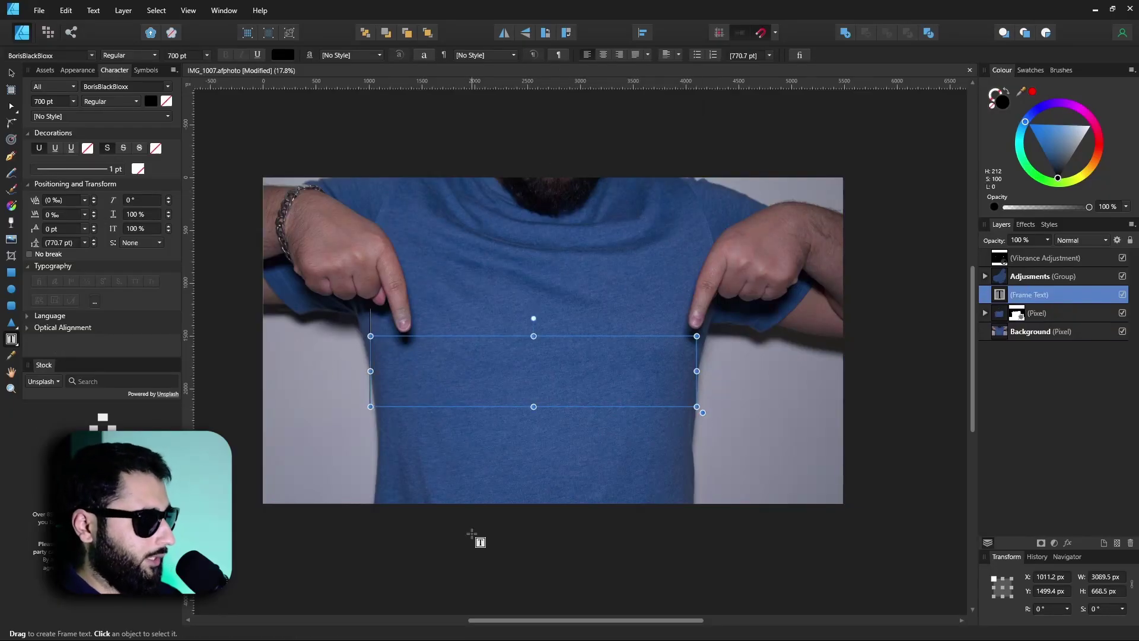
{"action": "type", "text": "MAKE"}
{"action": "key", "text": "Escape"}
{"action": "left_click_drag", "start_coordinate": [696, 406], "coordinate": [704, 390]}
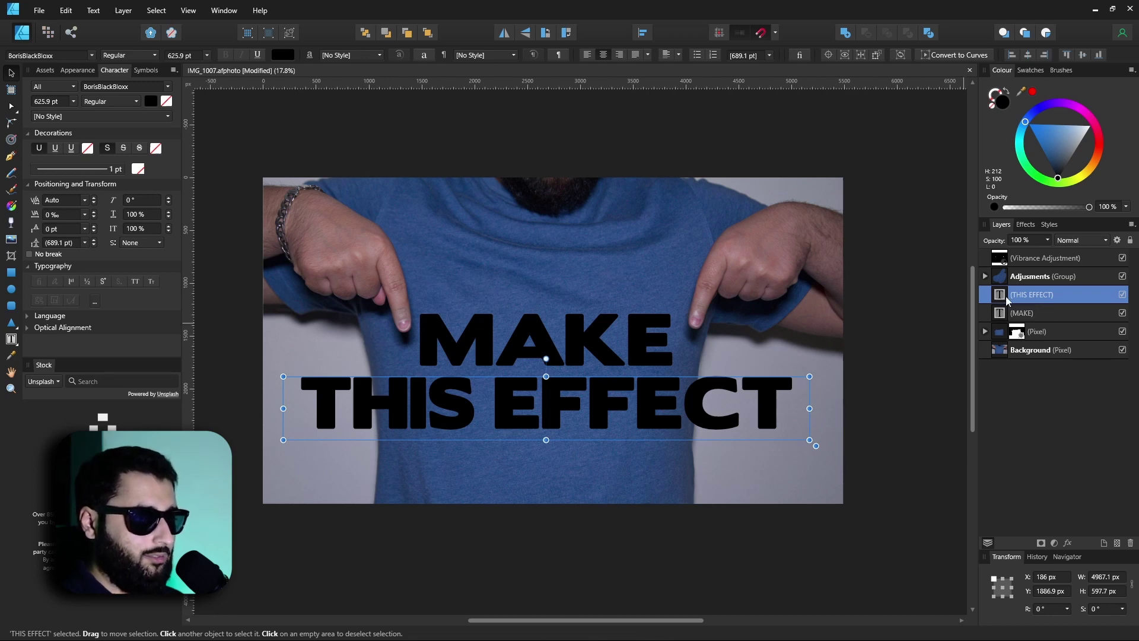
Duplicate the THIS EFFECT text layer and select the top copy
{"action": "key", "text": "ctrl+j"}
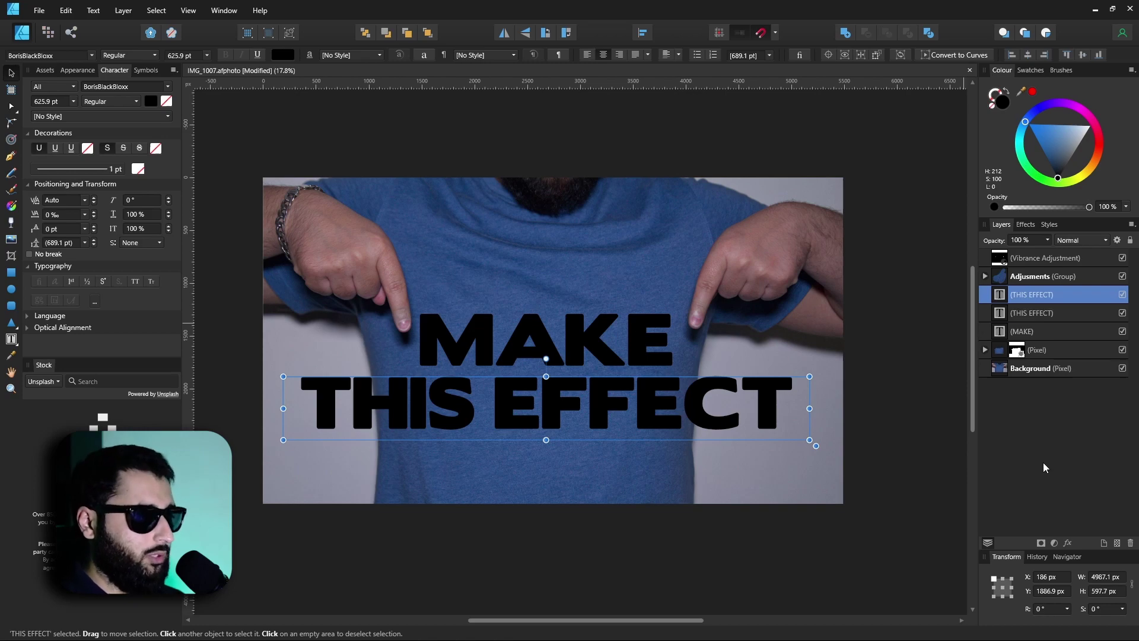
{"action": "right_click", "coordinate": [1032, 313]}
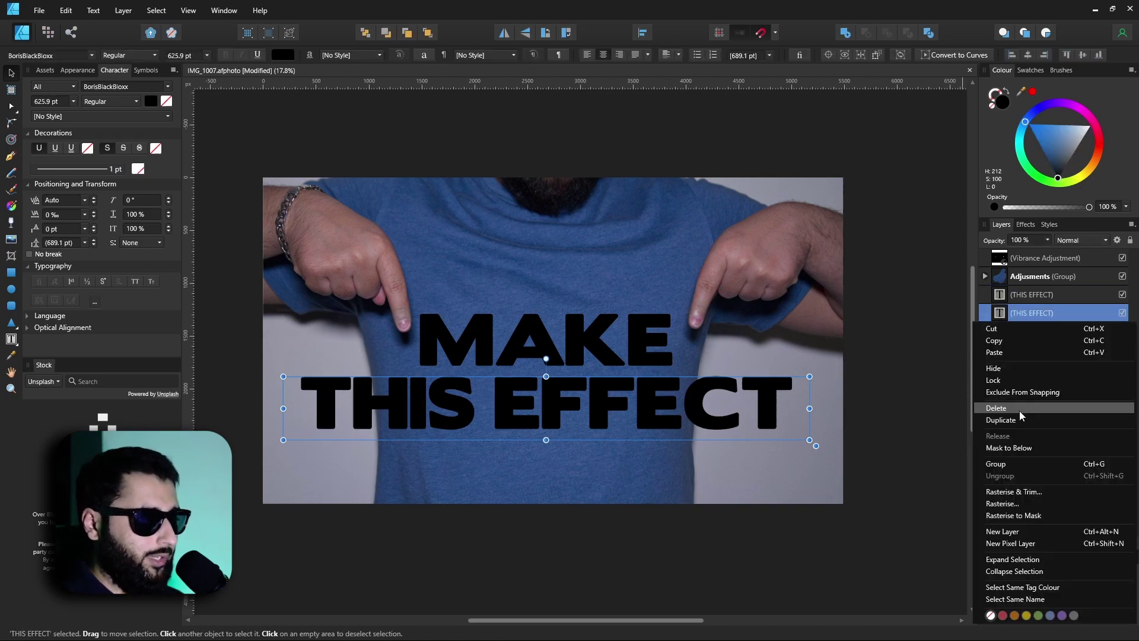
{"action": "left_click", "coordinate": [1004, 295]}
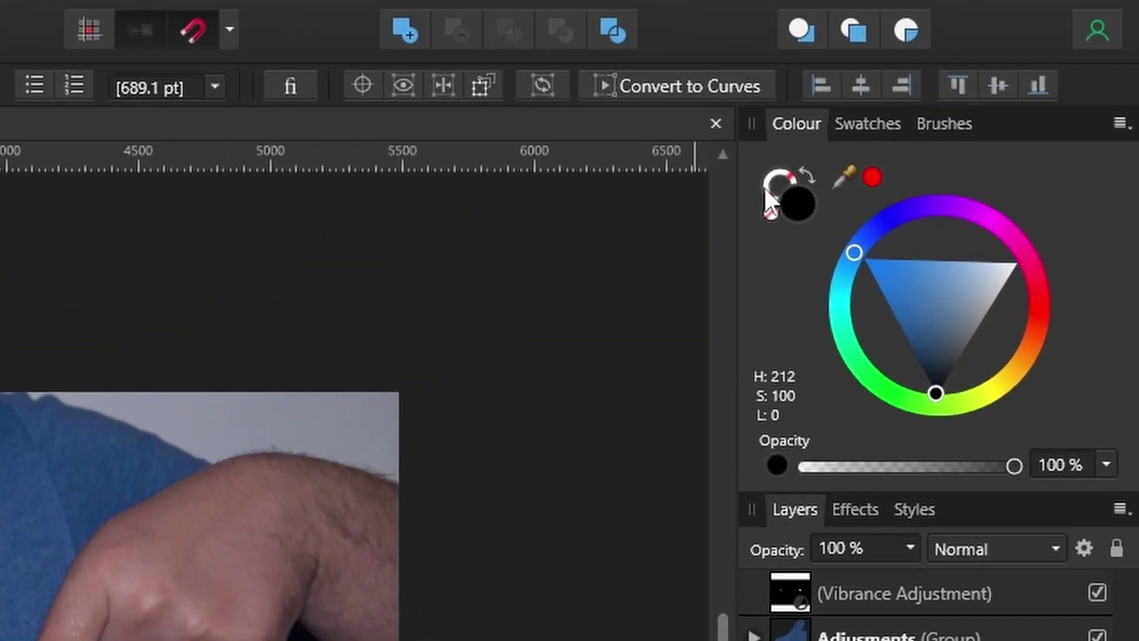
Remove the top copy's fill and give it a 5 pt outline
{"action": "left_click", "coordinate": [808, 175]}
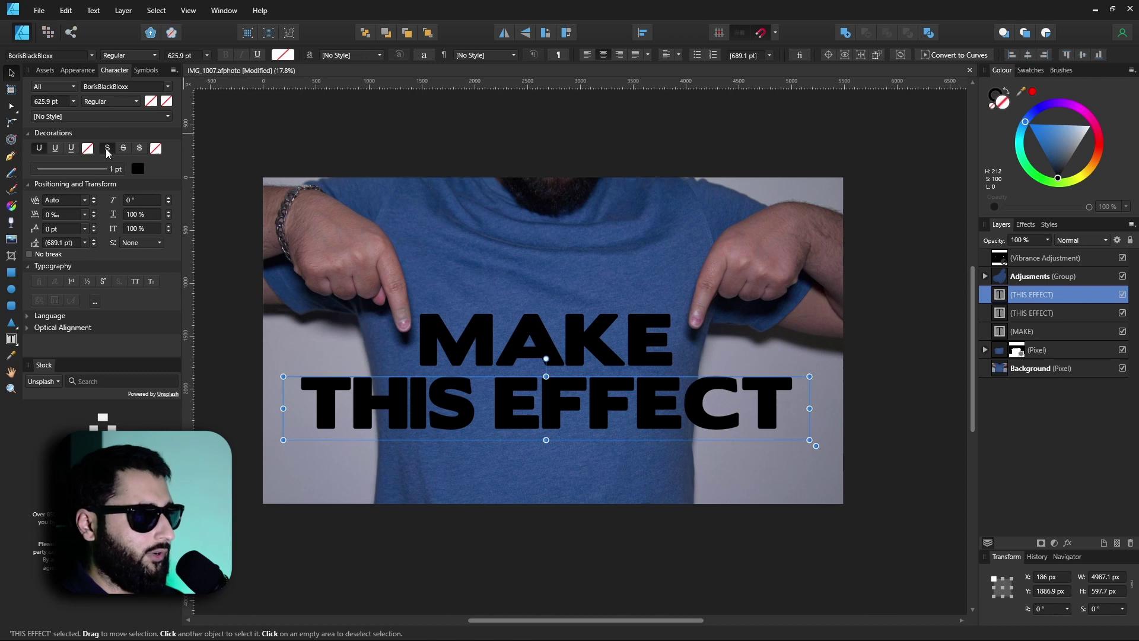
{"action": "left_click", "coordinate": [77, 171]}
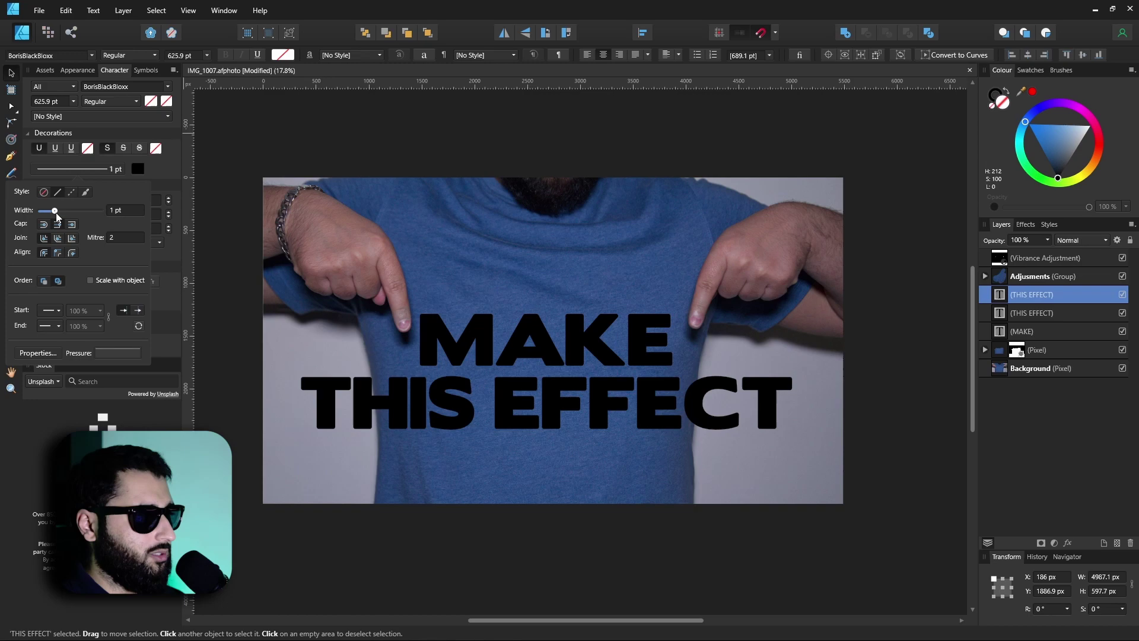
{"action": "left_click_drag", "start_coordinate": [55, 211], "coordinate": [59, 212]}
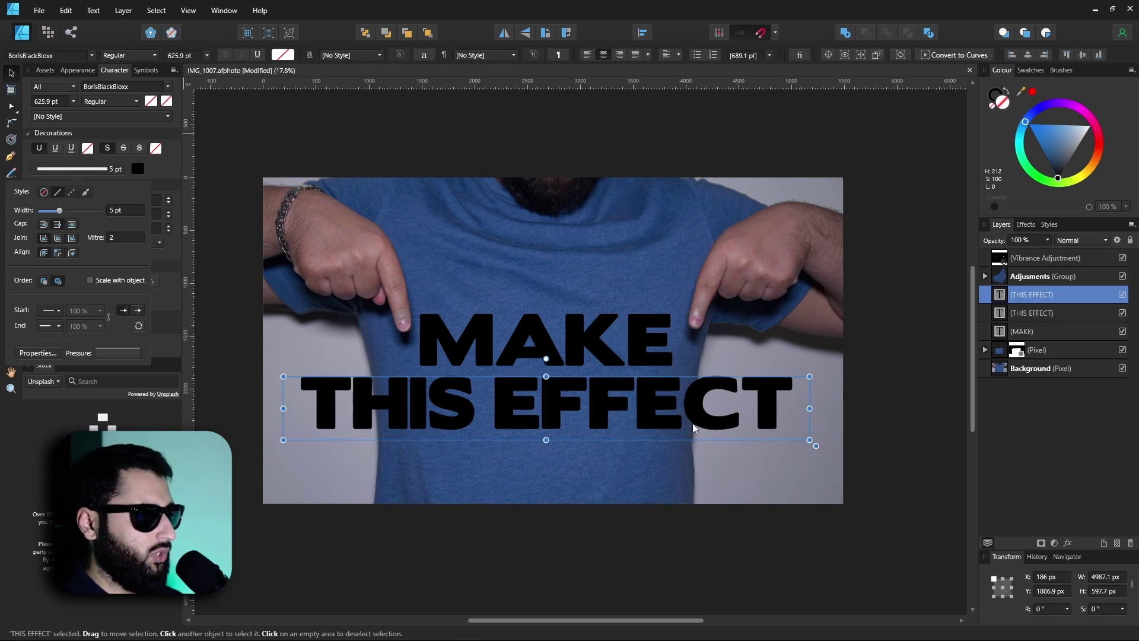
{"action": "left_click", "coordinate": [1030, 312]}
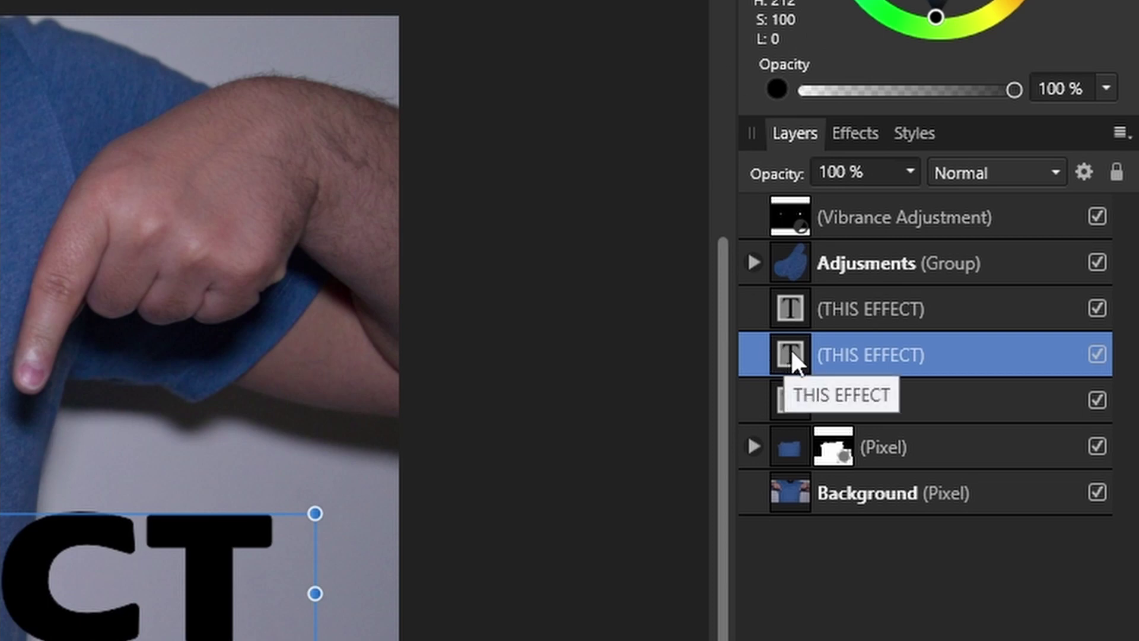
Move the filled THIS EFFECT copy behind the torso and widen the outline copy's stroke to 19.9 pt
{"action": "left_click_drag", "start_coordinate": [788, 348], "coordinate": [801, 473]}
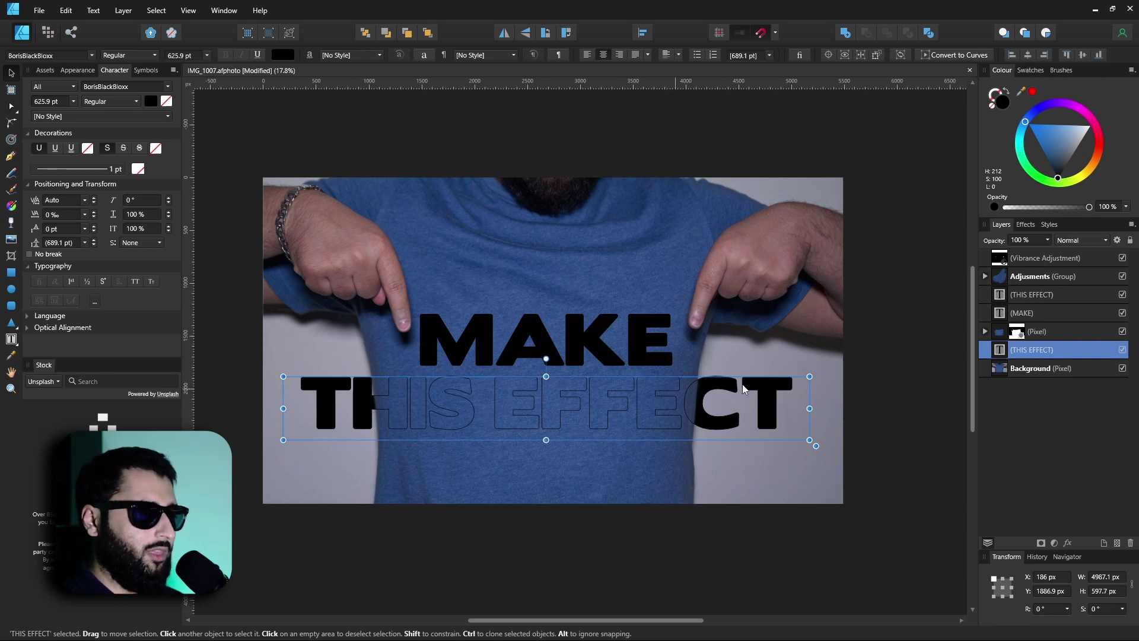
{"action": "left_click", "coordinate": [1032, 296]}
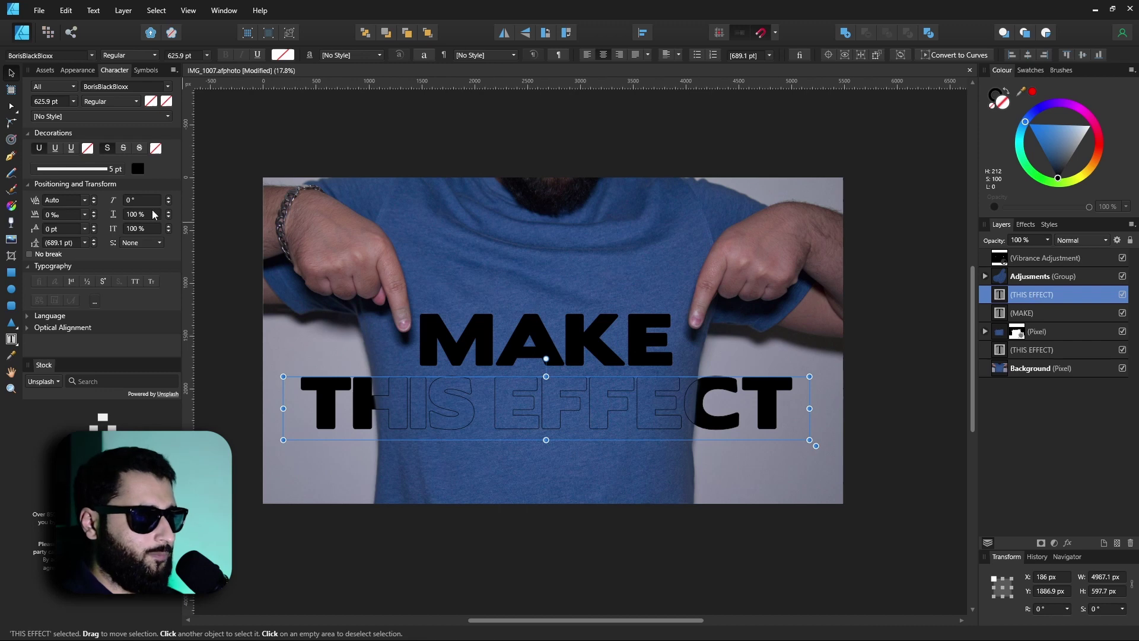
{"action": "left_click", "coordinate": [102, 172]}
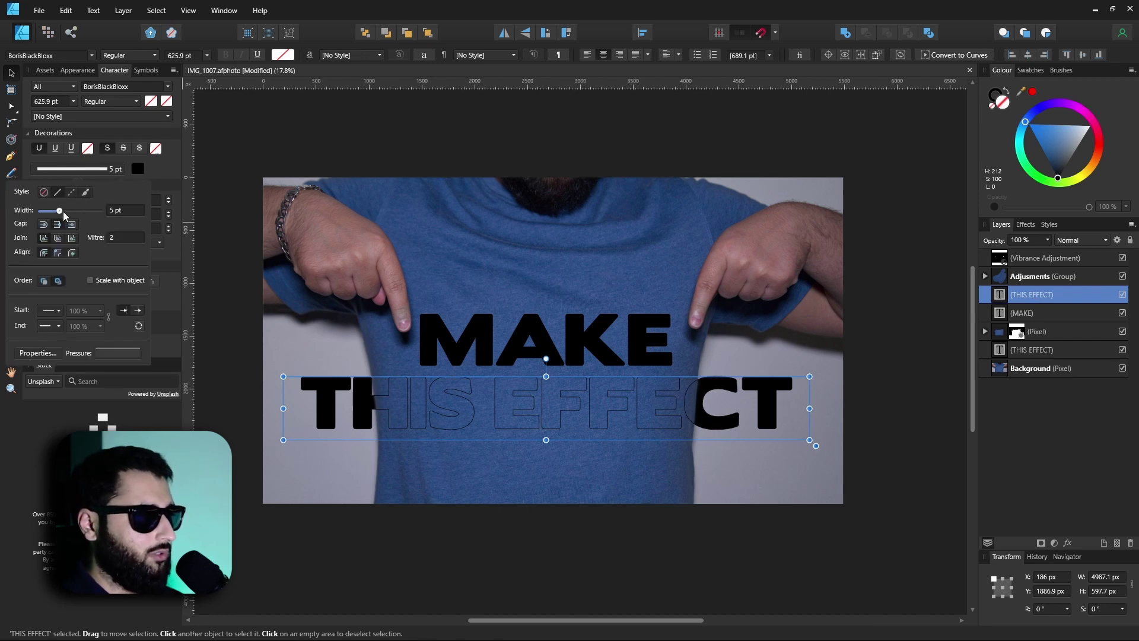
{"action": "left_click_drag", "start_coordinate": [63, 211], "coordinate": [73, 214]}
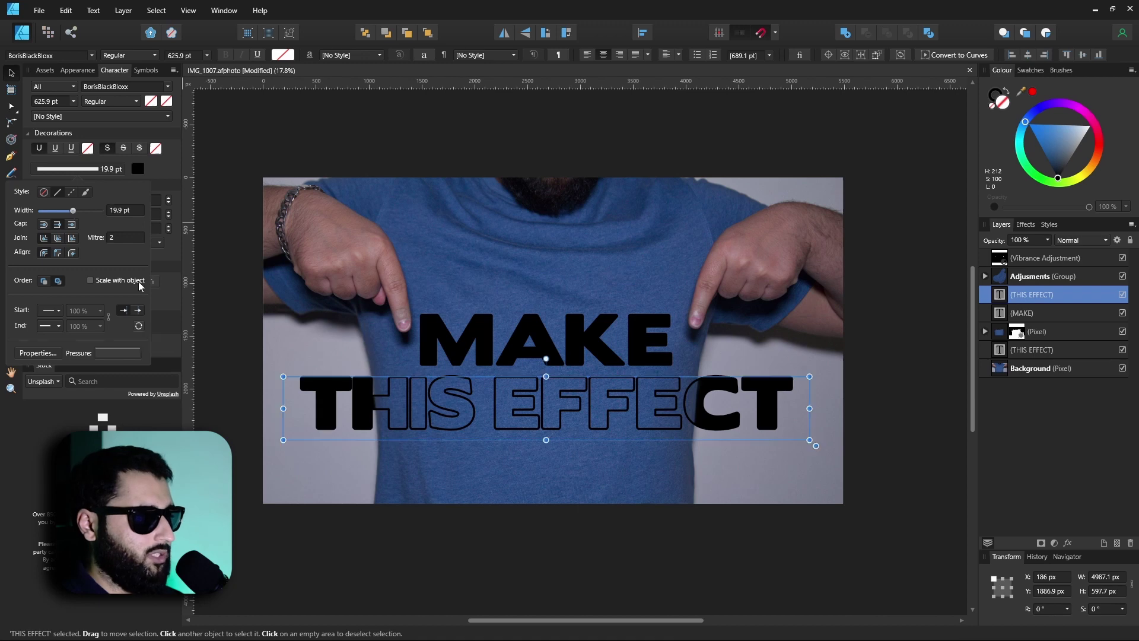
{"action": "left_click", "coordinate": [740, 572]}
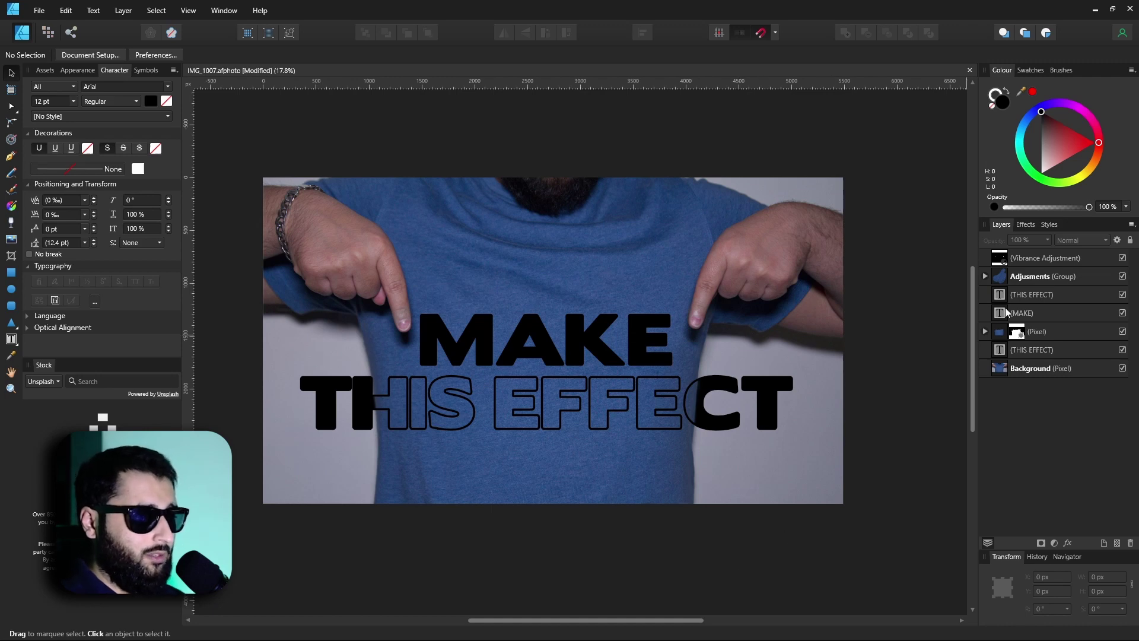
Make the filled THIS EFFECT copy blue
{"action": "left_click", "coordinate": [1003, 351]}
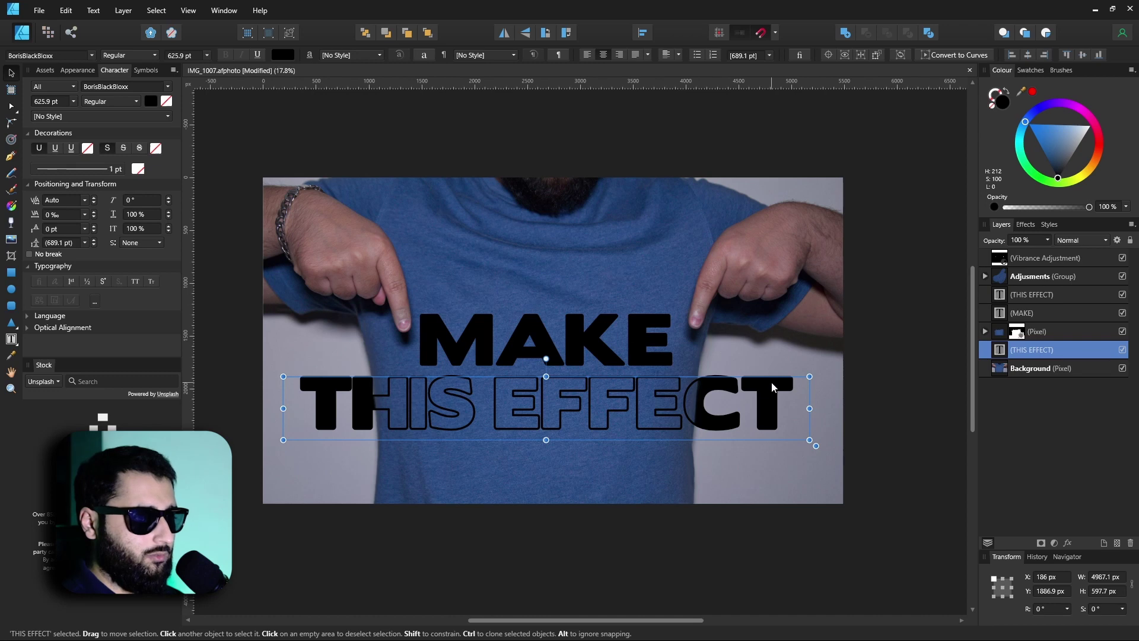
{"action": "mouse_move", "coordinate": [1022, 126]}
{"action": "left_mouse_down"}
{"action": "mouse_move", "coordinate": [1018, 139]}
{"action": "mouse_move", "coordinate": [1020, 118]}
{"action": "left_mouse_up"}
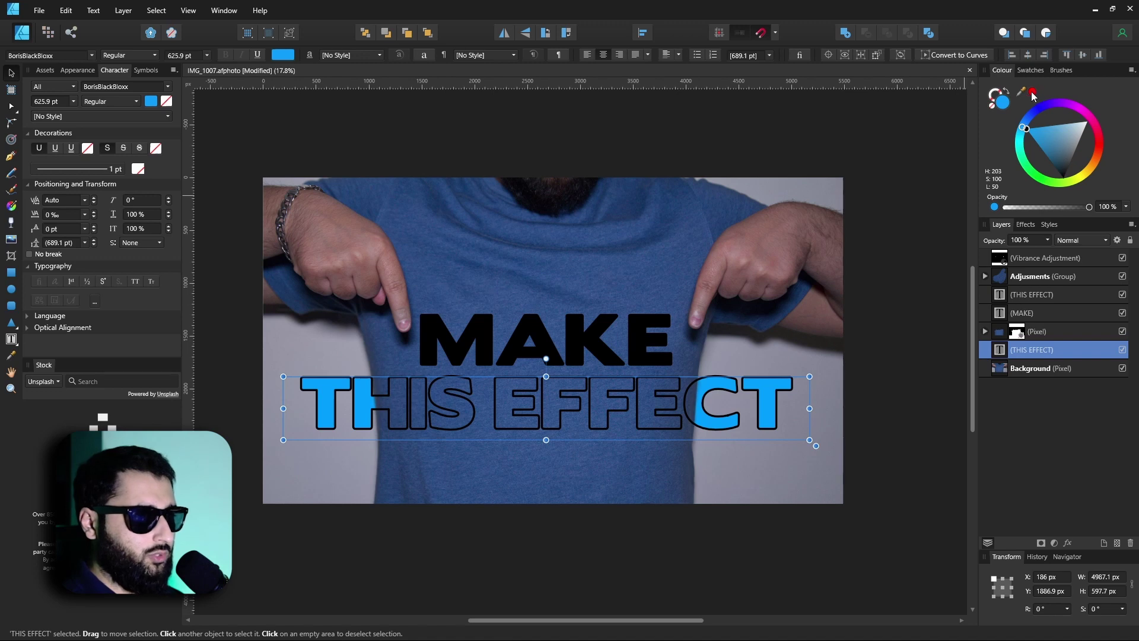
{"action": "left_click_drag", "start_coordinate": [1032, 95], "coordinate": [1003, 102]}
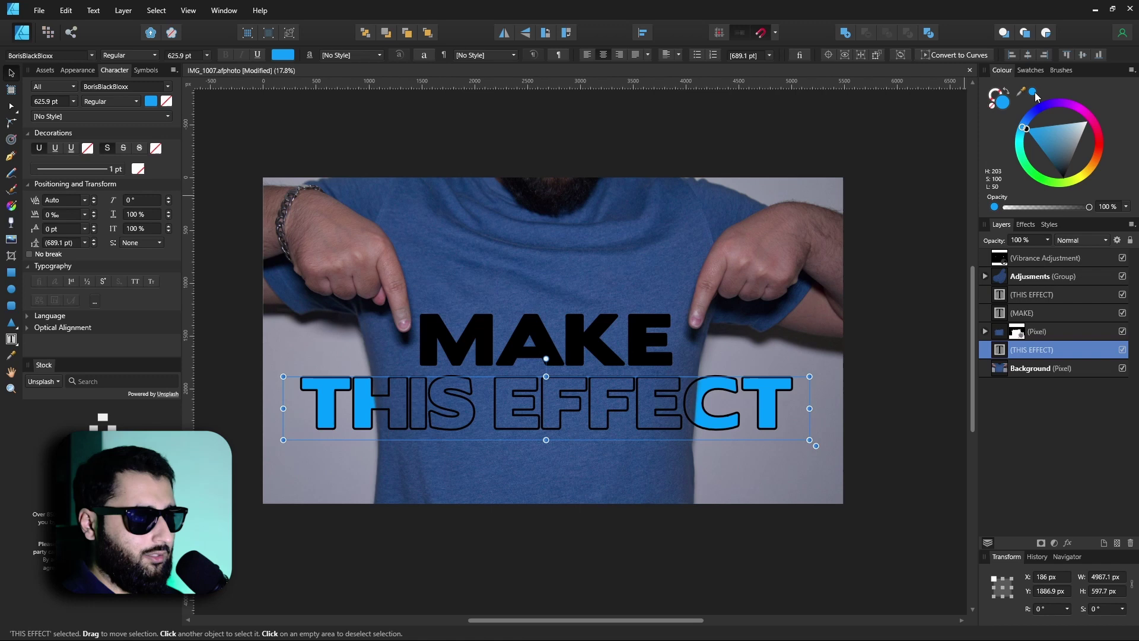
Set the outline copy's stroke to the same blue
{"action": "left_click", "coordinate": [1061, 299]}
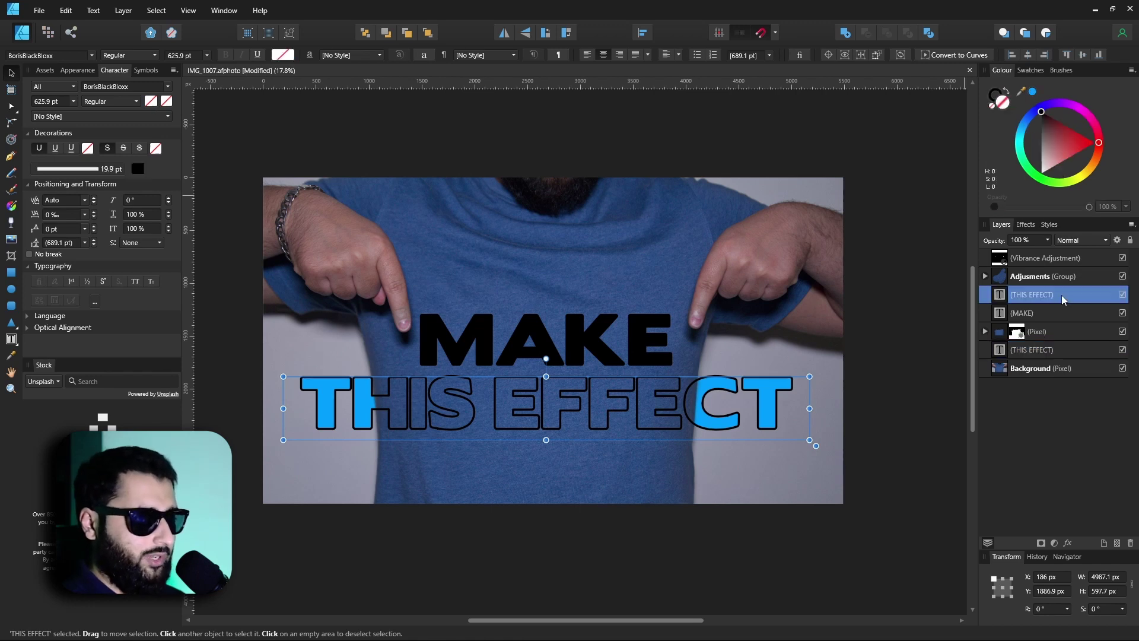
{"action": "left_click", "coordinate": [997, 95]}
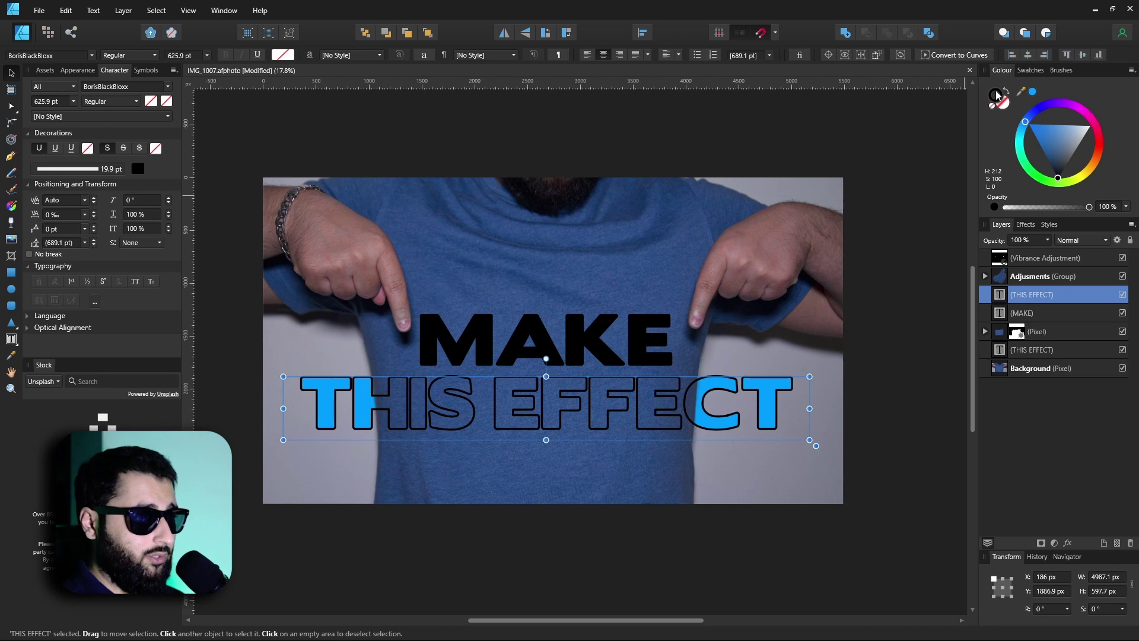
{"action": "left_click", "coordinate": [1032, 92]}
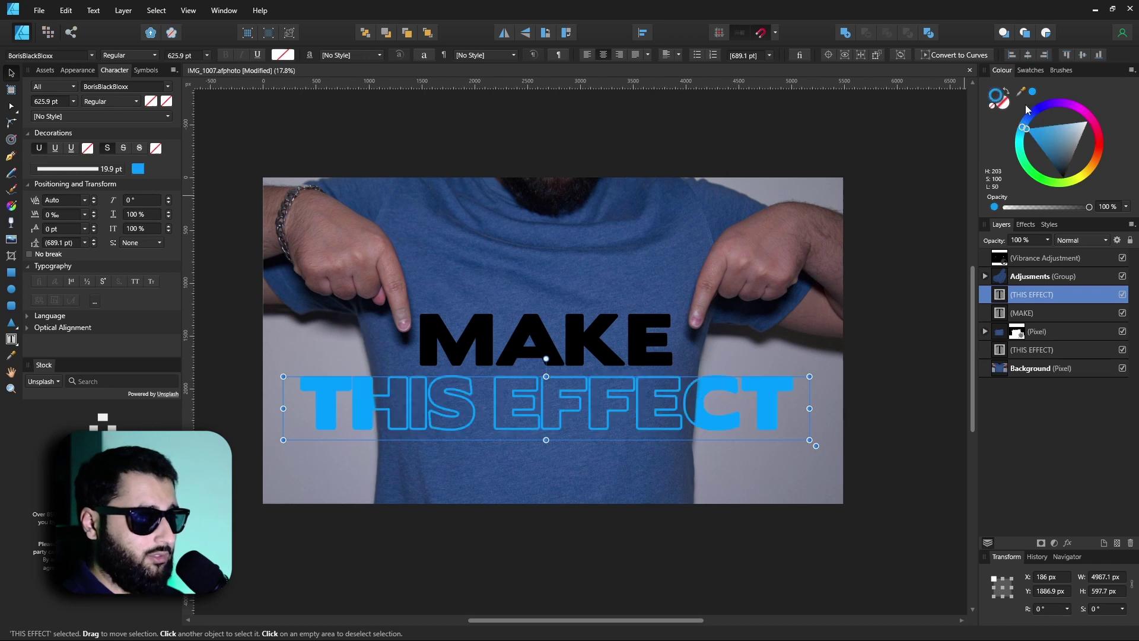
{"action": "left_click", "coordinate": [888, 343]}
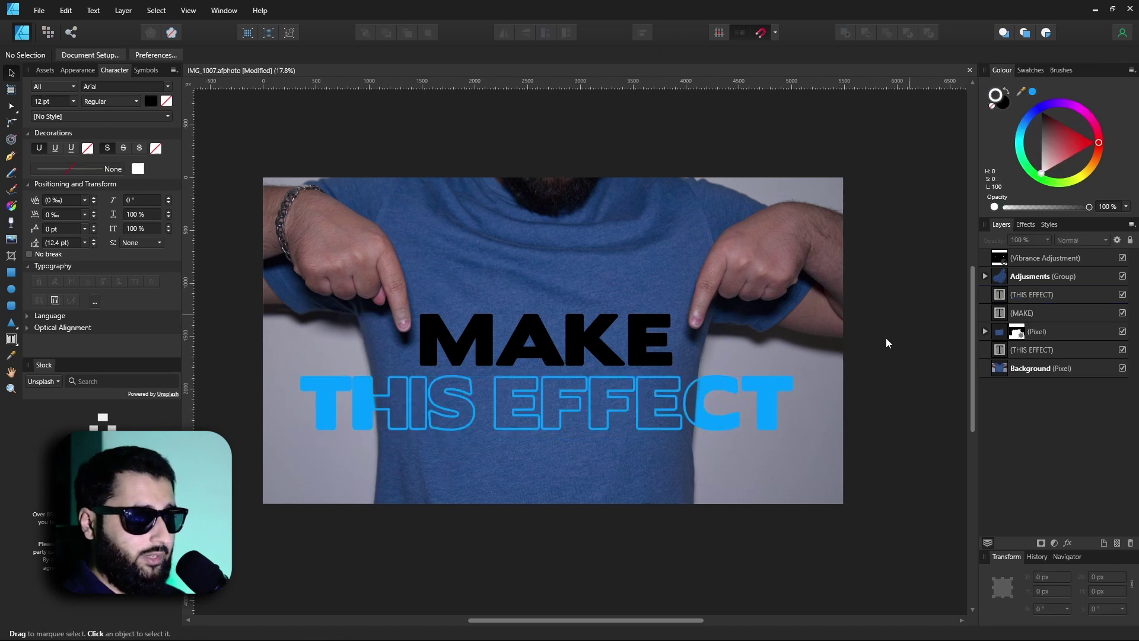
Shift the outline THIS EFFECT copy's stroke hue to orange
{"action": "left_click", "coordinate": [715, 426]}
{"action": "left_click_drag", "start_coordinate": [1067, 101], "coordinate": [1109, 181]}
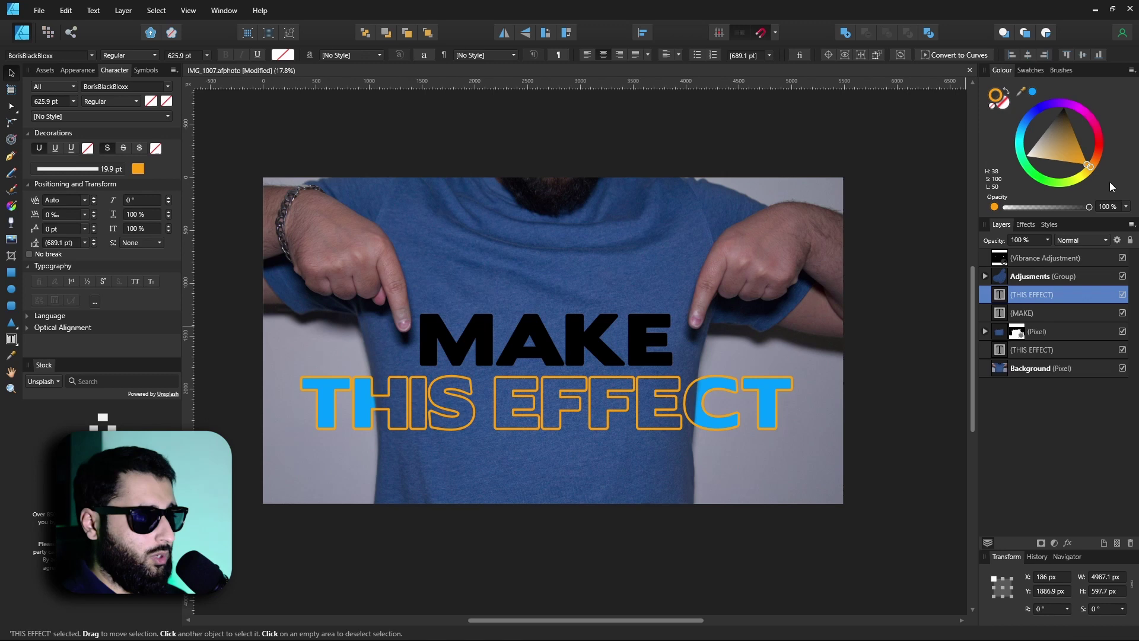